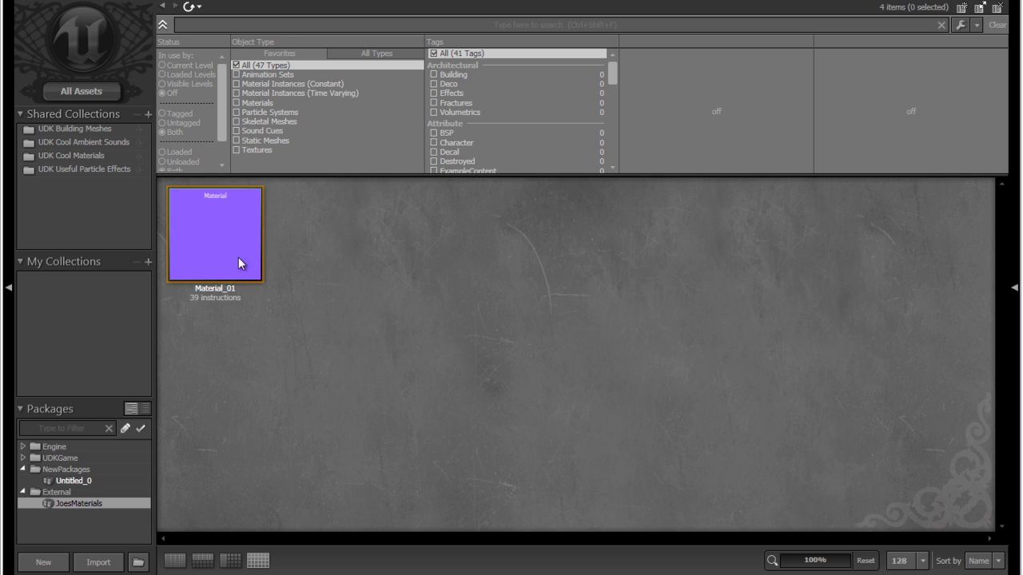
Create a new asset named Material_02 using the Material factory in JoesMaterials.
{"action": "left_click", "coordinate": [41, 563]}
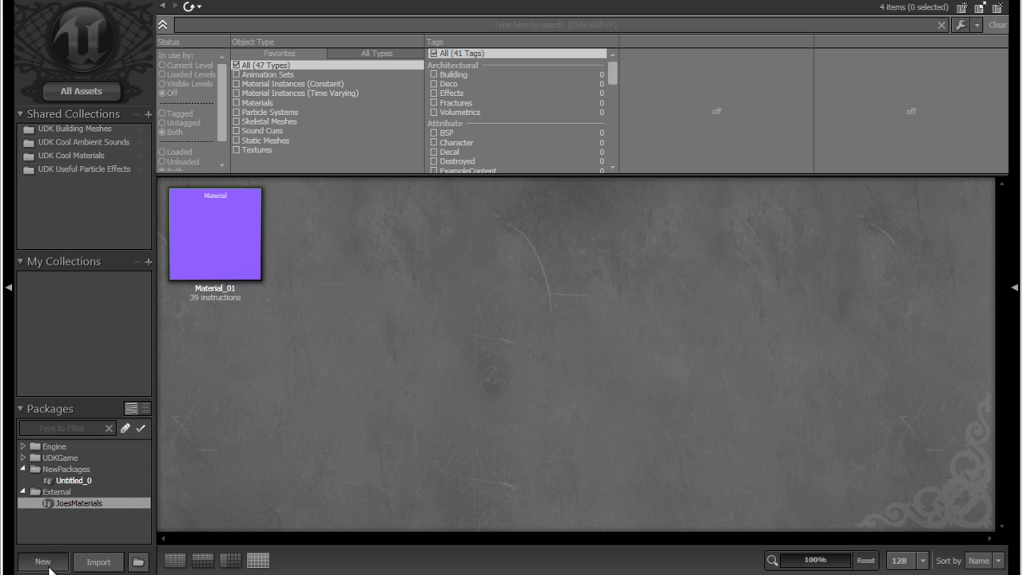
{"action": "type", "text": "Material_02"}
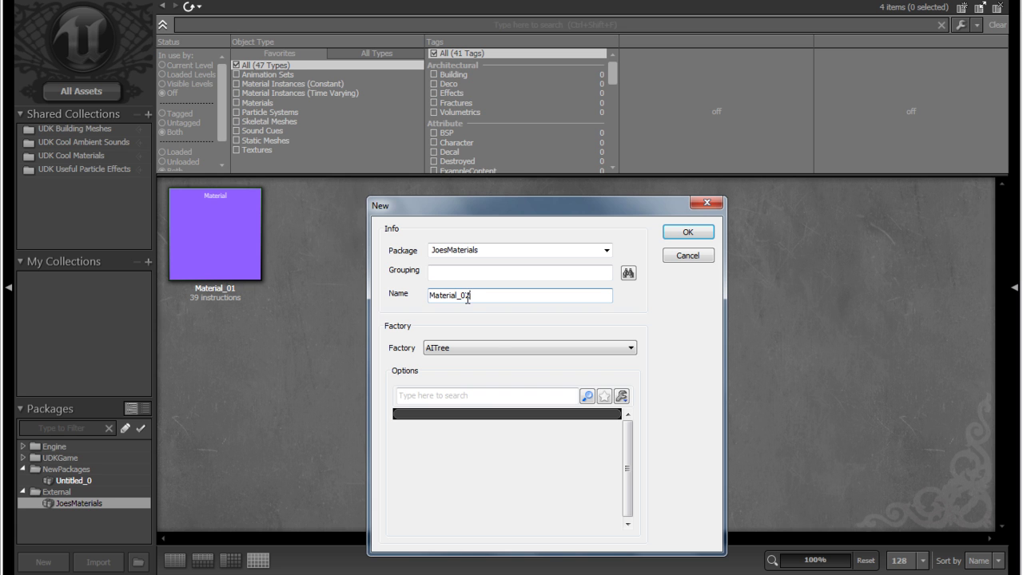
{"action": "key", "text": "Tab"}
{"action": "left_click", "coordinate": [498, 351]}
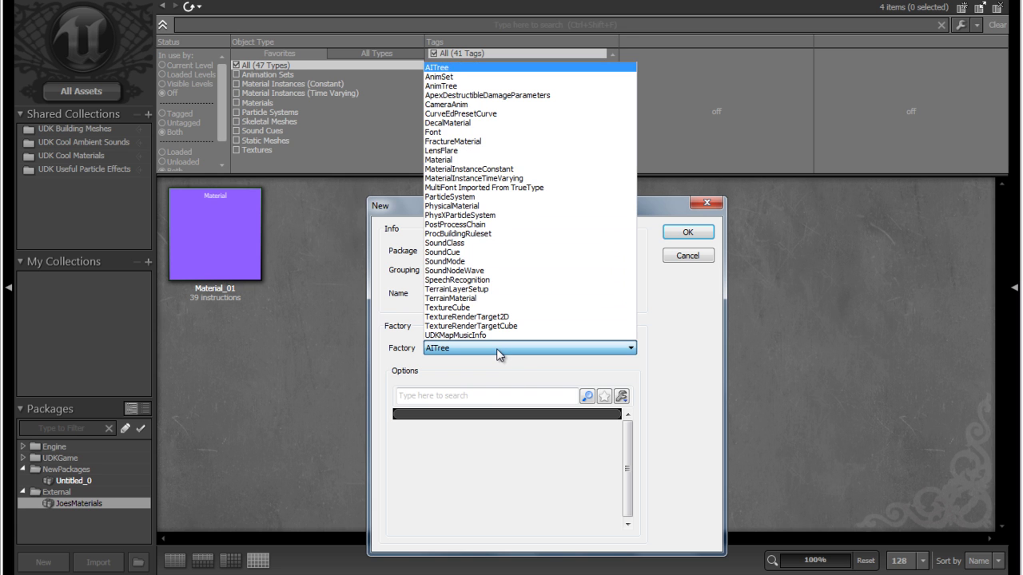
{"action": "left_click", "coordinate": [472, 161]}
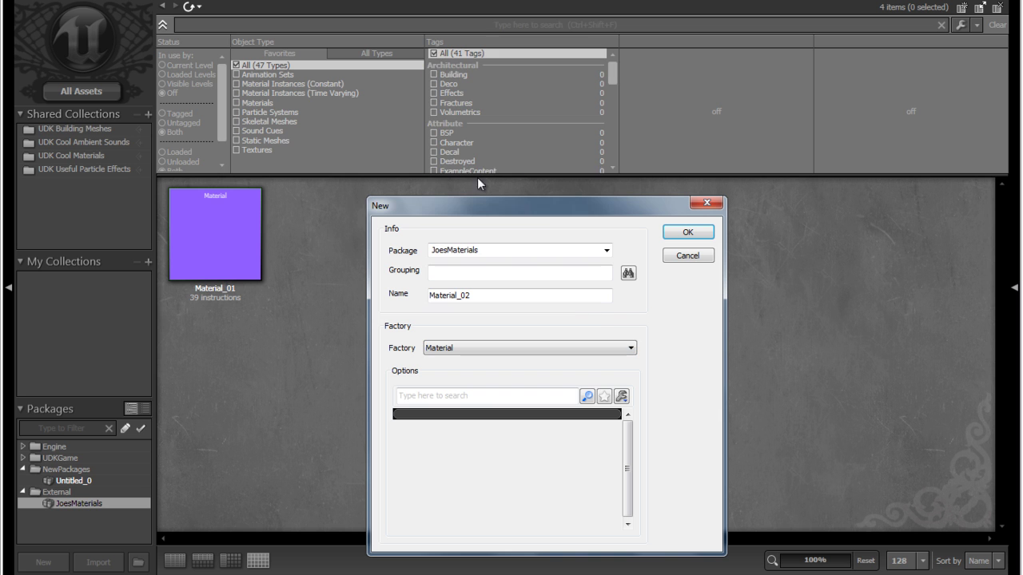
{"action": "left_click", "coordinate": [686, 232]}
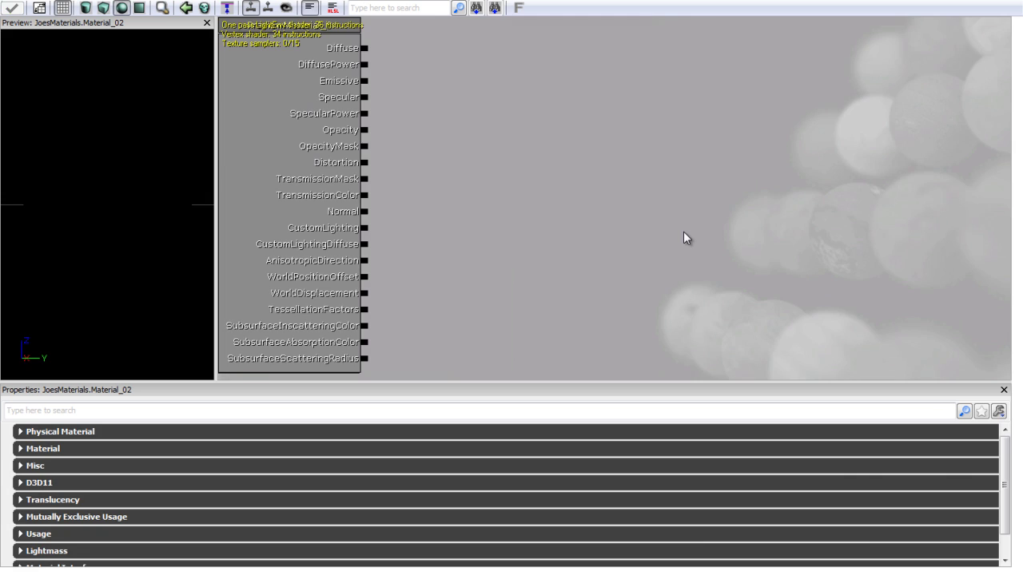
Frame the PreviewMaterial_0 node on the canvas and browse the expression menu without adding anything.
{"action": "scroll", "coordinate": [522, 228], "scroll_direction": "down", "scroll_amount": 4}
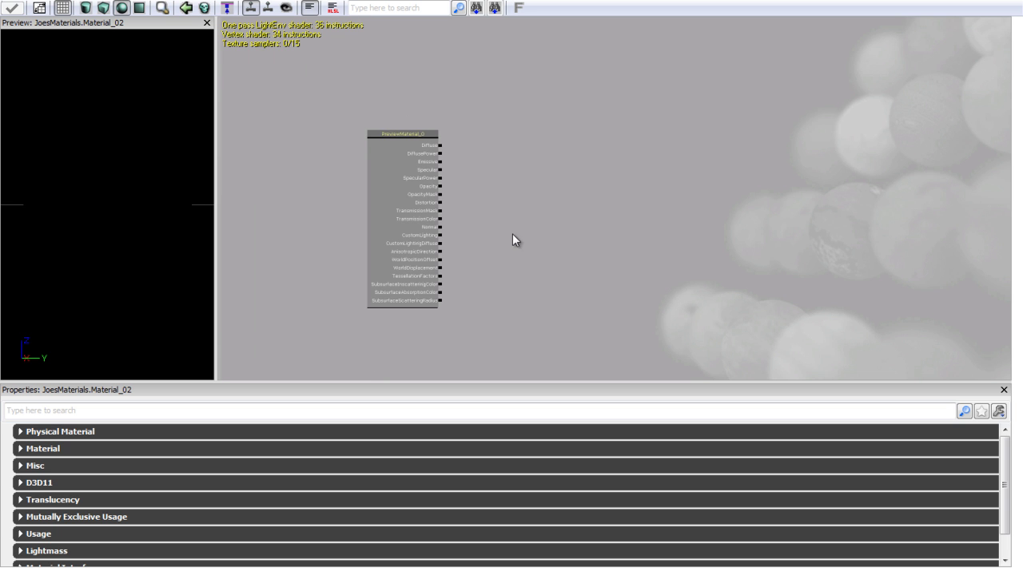
{"action": "scroll", "coordinate": [523, 239], "scroll_direction": "up", "scroll_amount": 3}
{"action": "left_click_drag", "start_coordinate": [523, 240], "coordinate": [660, 248]}
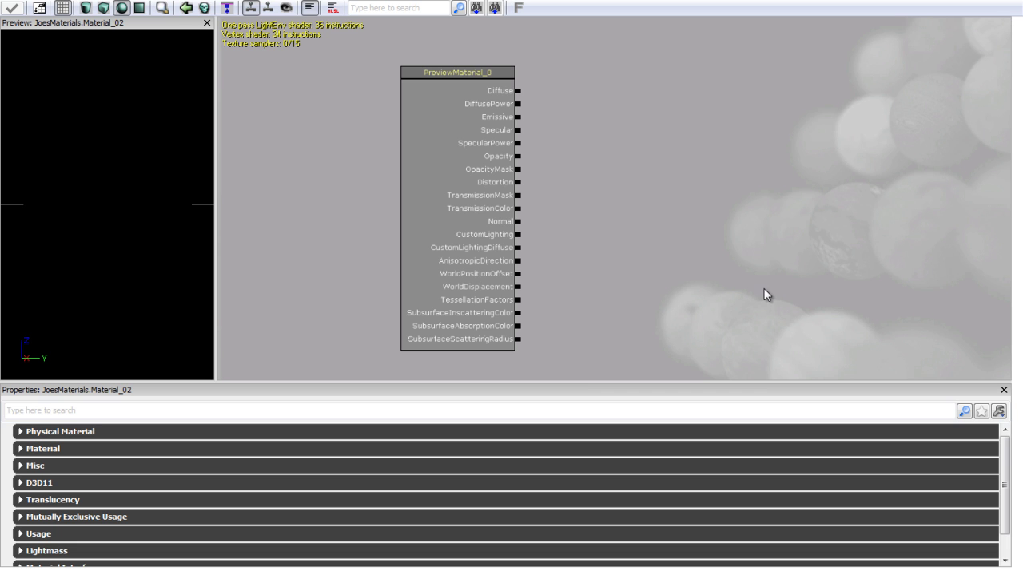
{"action": "right_click", "coordinate": [692, 206]}
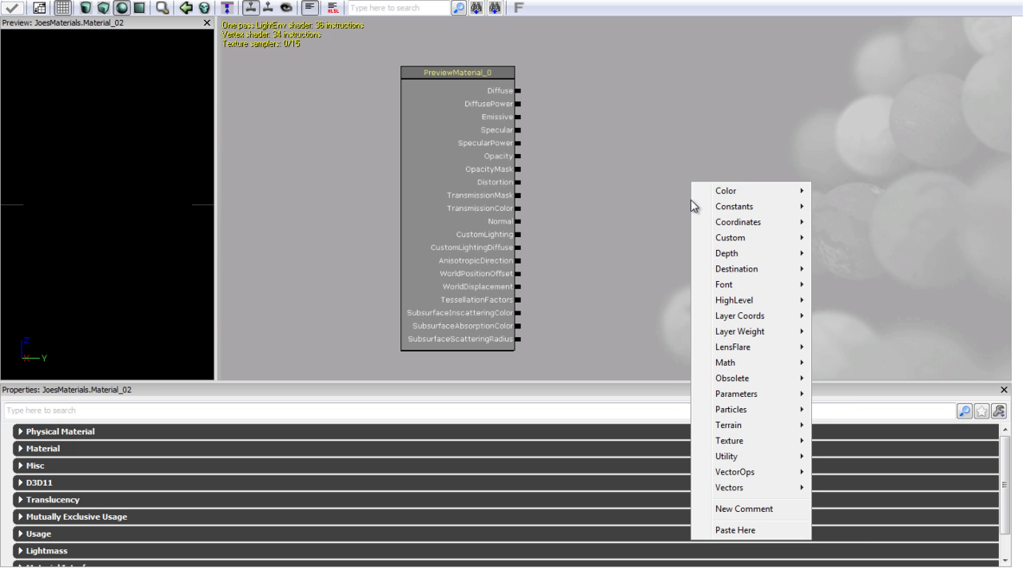
{"action": "mouse_move", "coordinate": [757, 198]}
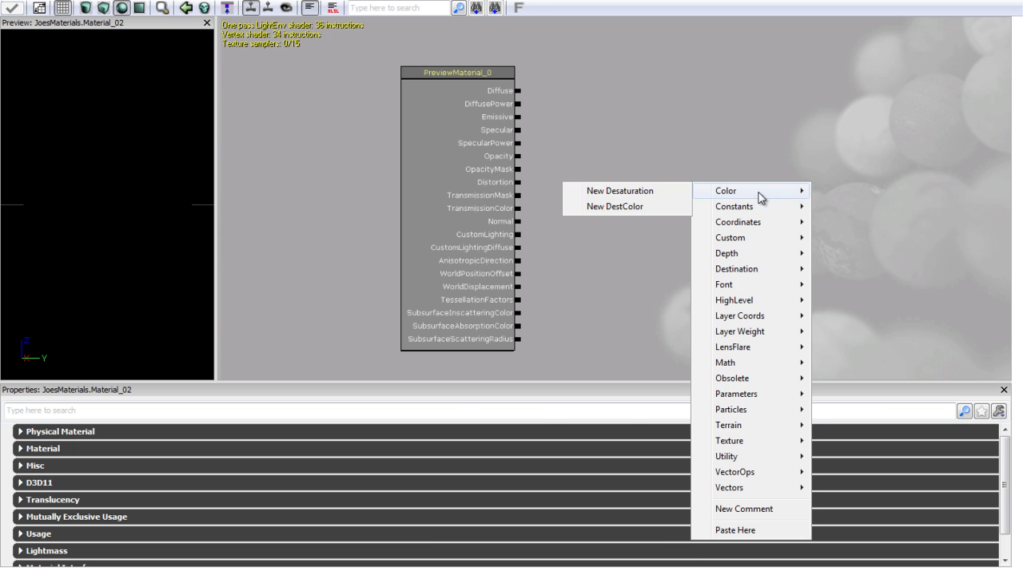
{"action": "mouse_move", "coordinate": [747, 316]}
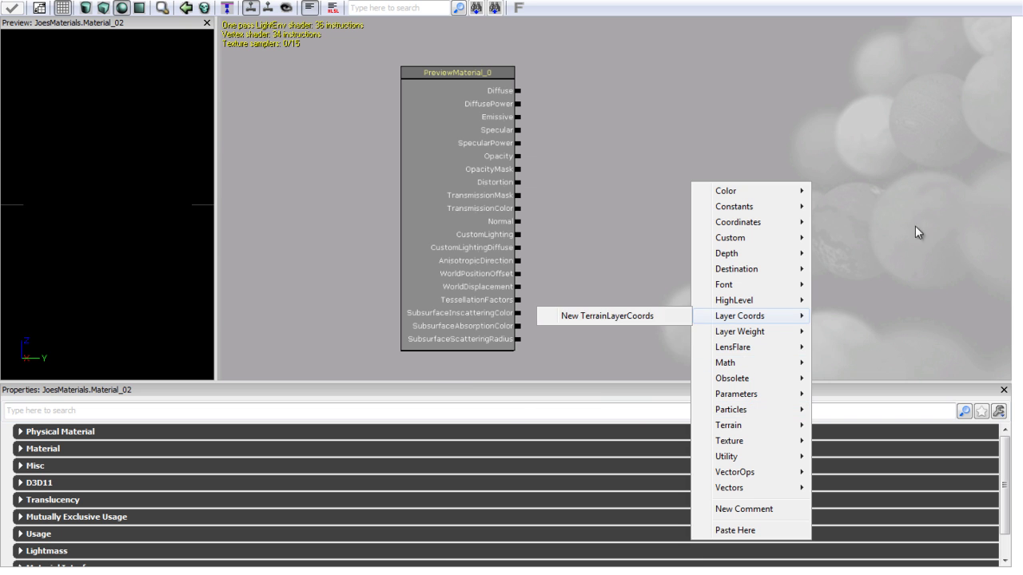
{"action": "mouse_move", "coordinate": [783, 391]}
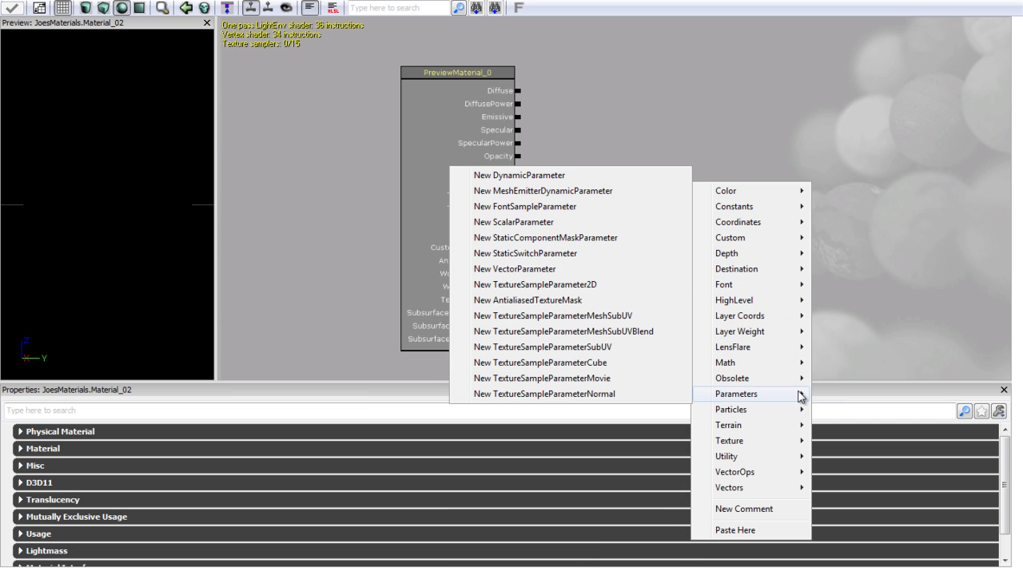
{"action": "left_click", "coordinate": [927, 192]}
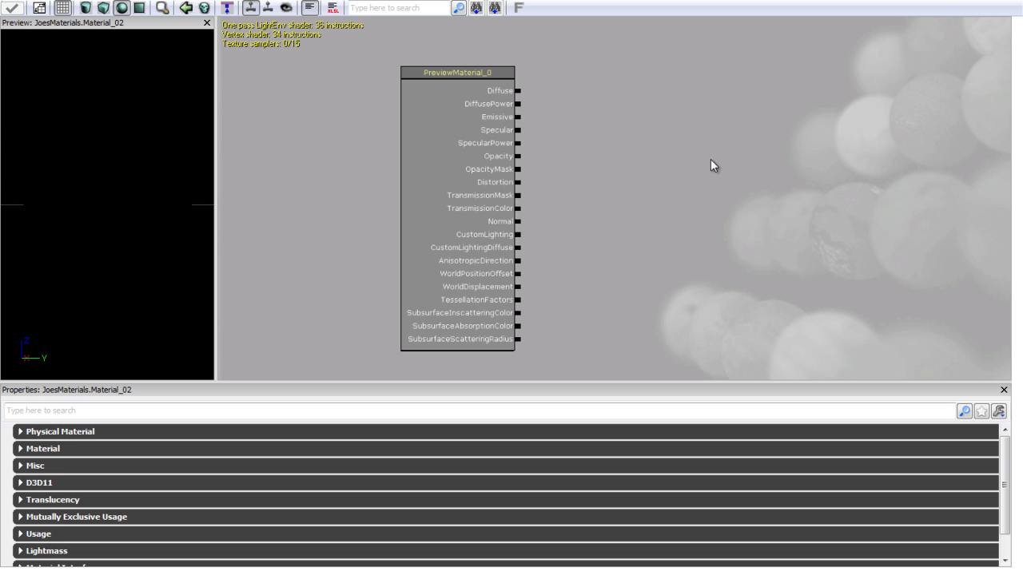
Snap the material editor and Content Browser side by side, showing Textures from All Assets.
{"action": "key", "text": "super+Down"}
{"action": "key", "text": "super+Right"}
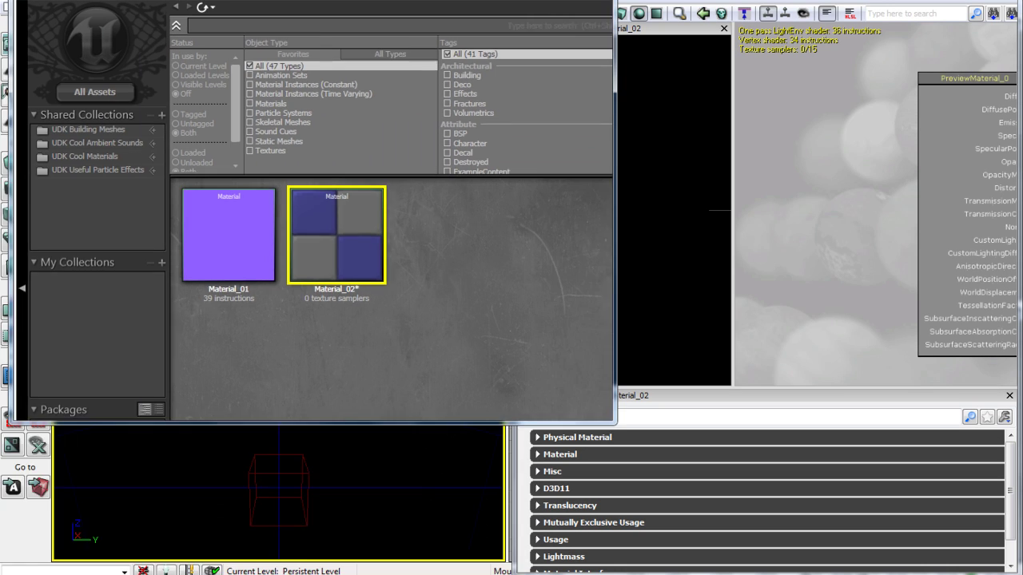
{"action": "key", "text": "super+Left"}
{"action": "mouse_move", "coordinate": [192, 269]}
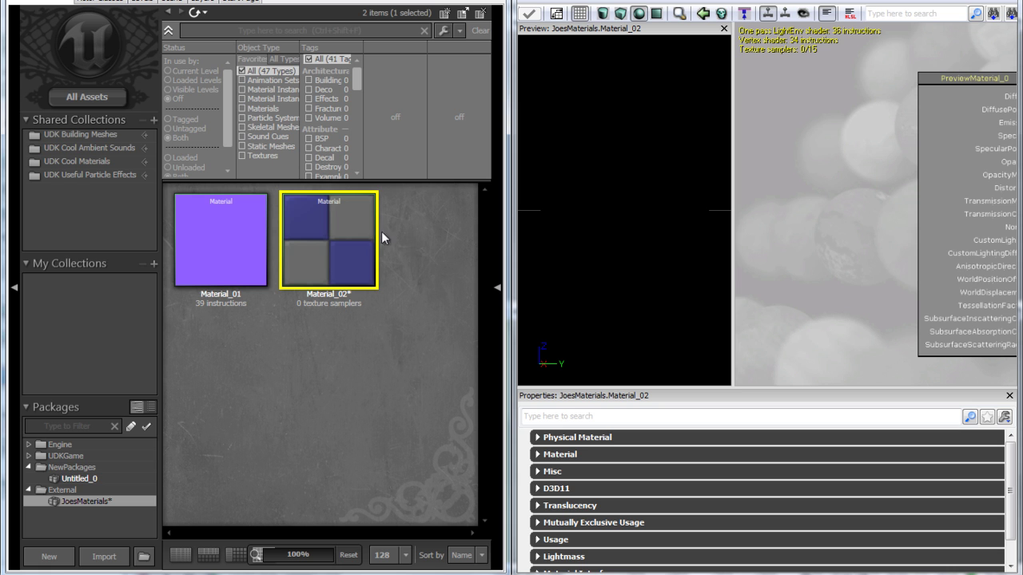
{"action": "left_click", "coordinate": [242, 156]}
{"action": "left_click_drag", "start_coordinate": [357, 84], "coordinate": [360, 155]}
{"action": "left_click", "coordinate": [112, 99]}
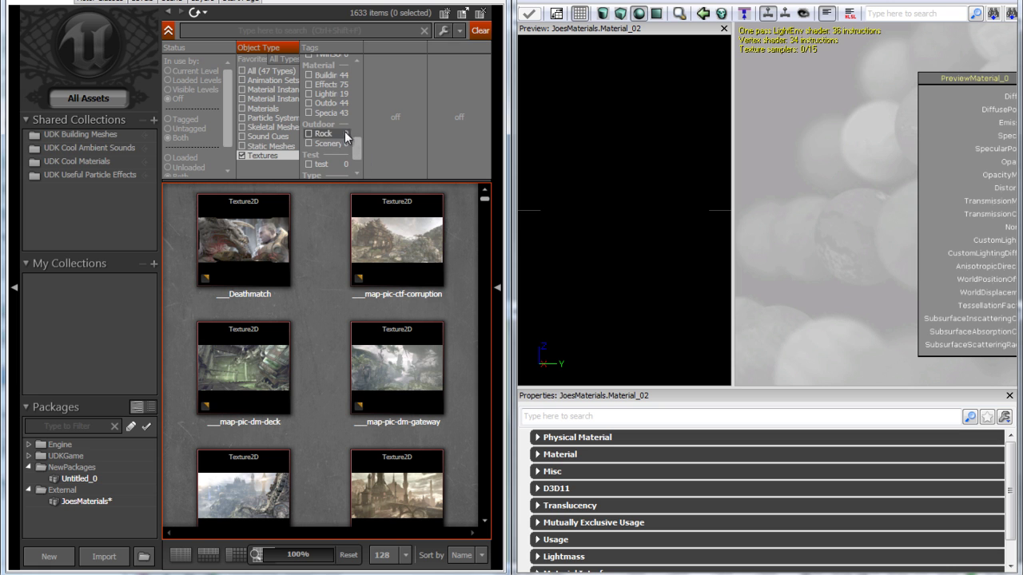
Filter by the Outdoors tag and select the UN_Rock2_Blackrock02_D texture.
{"action": "left_click", "coordinate": [320, 103]}
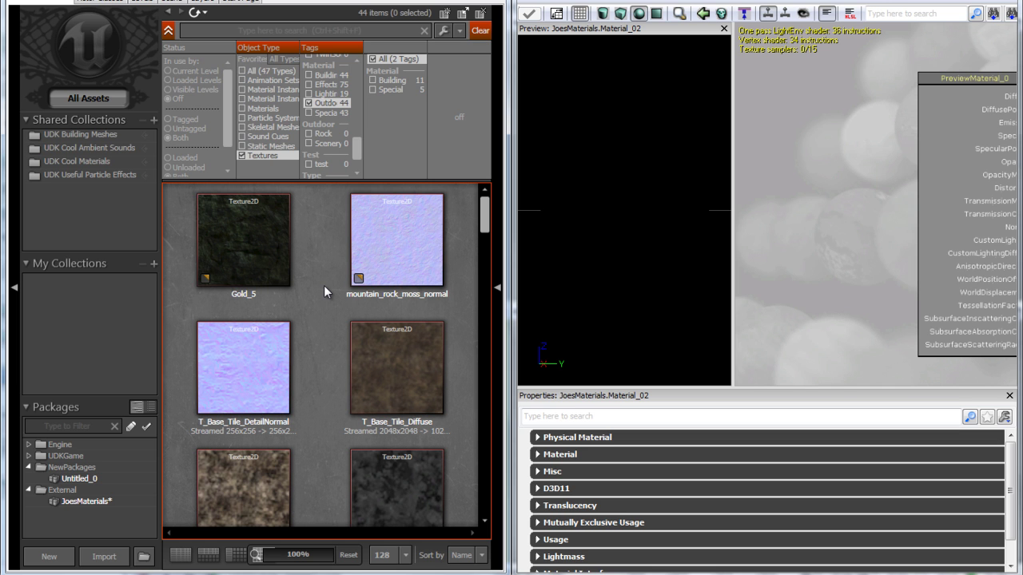
{"action": "scroll", "coordinate": [314, 338], "scroll_direction": "down", "scroll_amount": 2}
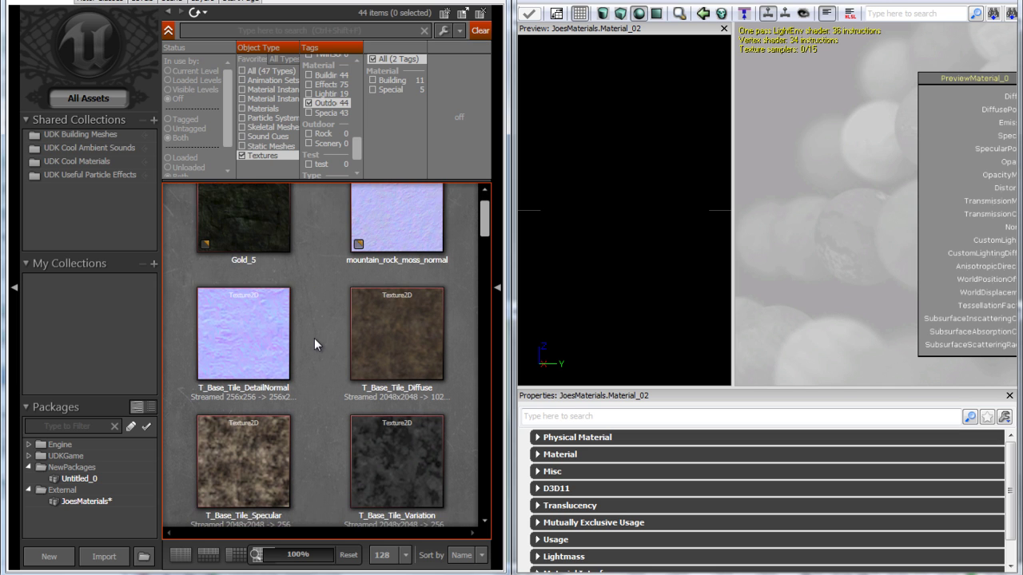
{"action": "scroll", "coordinate": [313, 340], "scroll_direction": "down", "scroll_amount": 3}
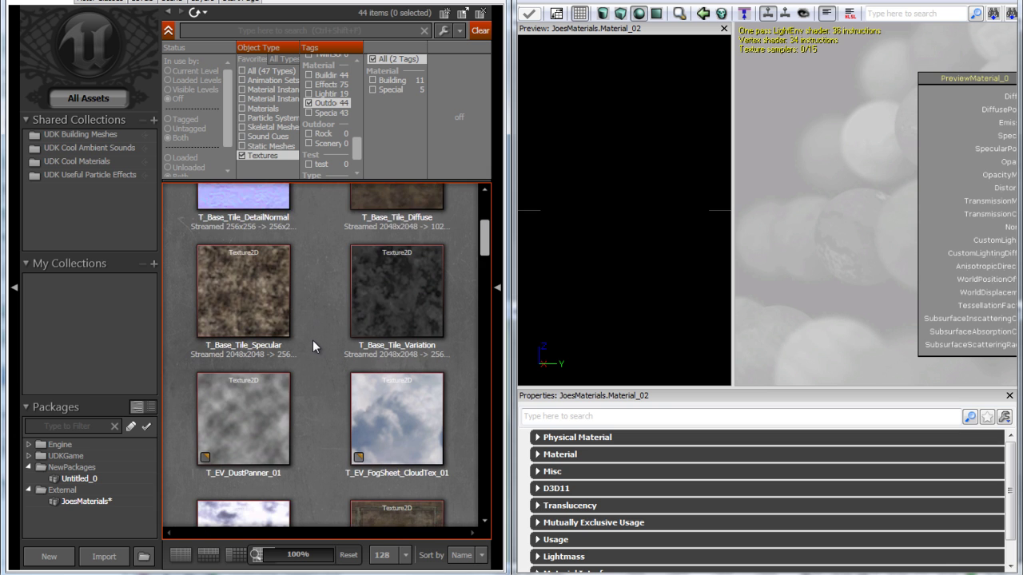
{"action": "scroll", "coordinate": [312, 340], "scroll_direction": "down", "scroll_amount": 5}
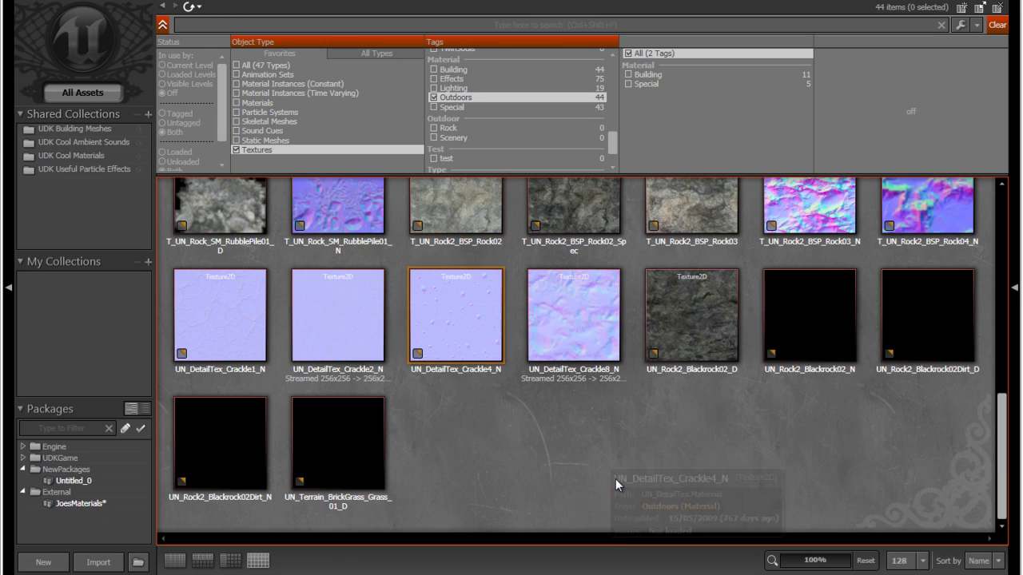
{"action": "scroll", "coordinate": [800, 424], "scroll_direction": "up", "scroll_amount": 1}
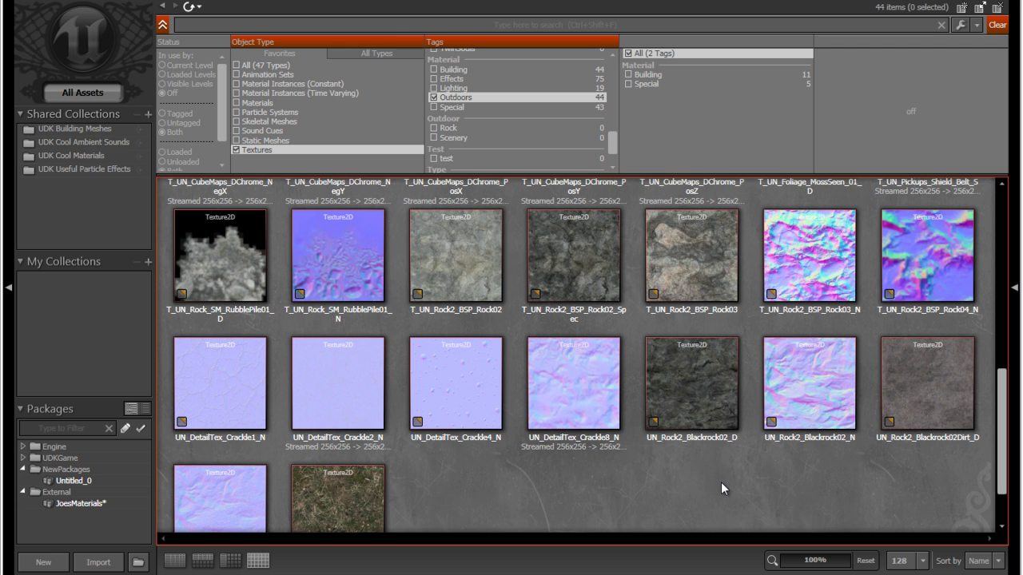
{"action": "mouse_move", "coordinate": [712, 414]}
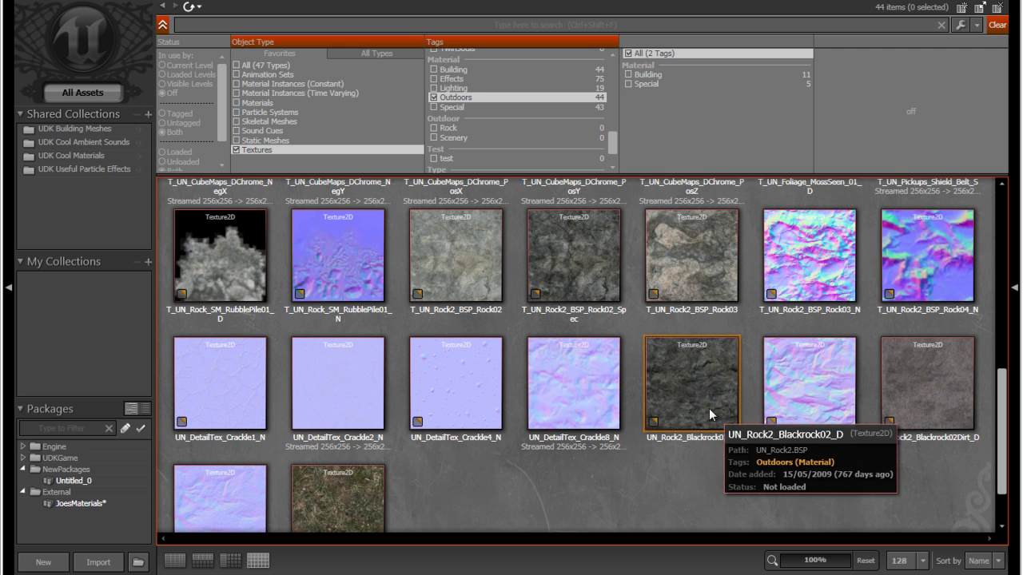
{"action": "left_click", "coordinate": [703, 396]}
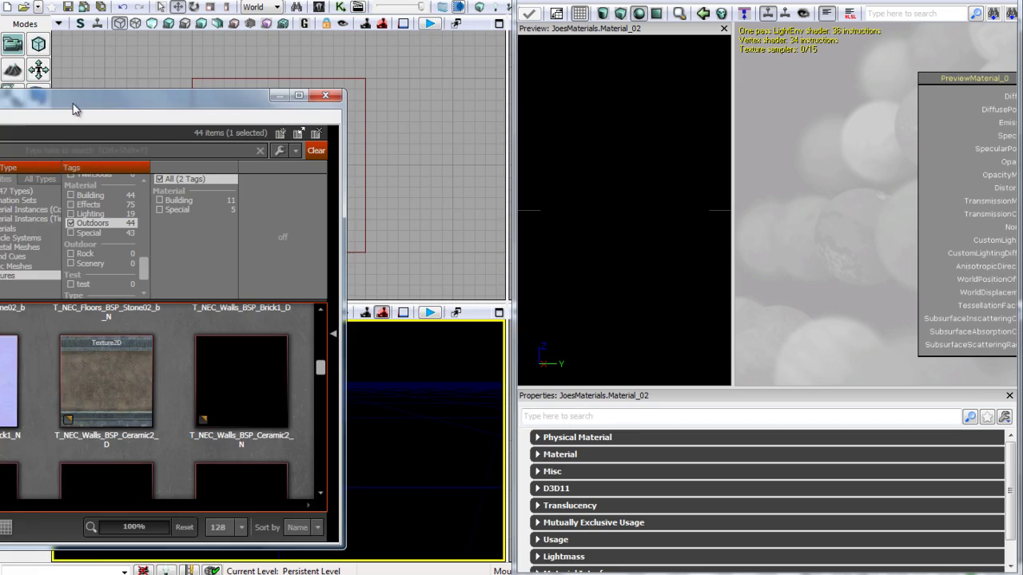
{"action": "left_click_drag", "start_coordinate": [73, 107], "coordinate": [267, 530]}
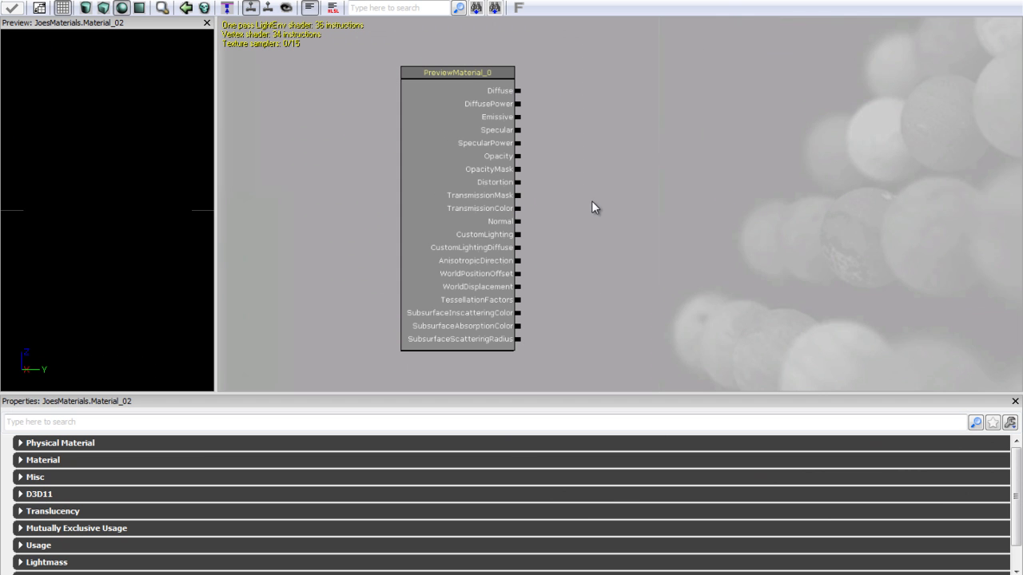
Add a new Texture Sample node holding UN_Rock2_Blackrock02_D to the graph.
{"action": "right_click", "coordinate": [639, 98]}
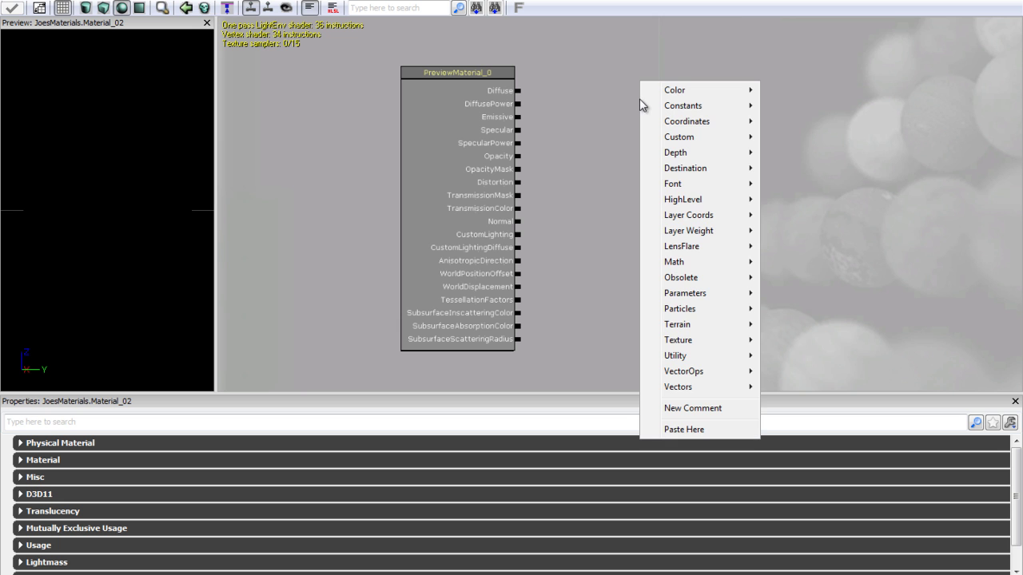
{"action": "mouse_move", "coordinate": [706, 345]}
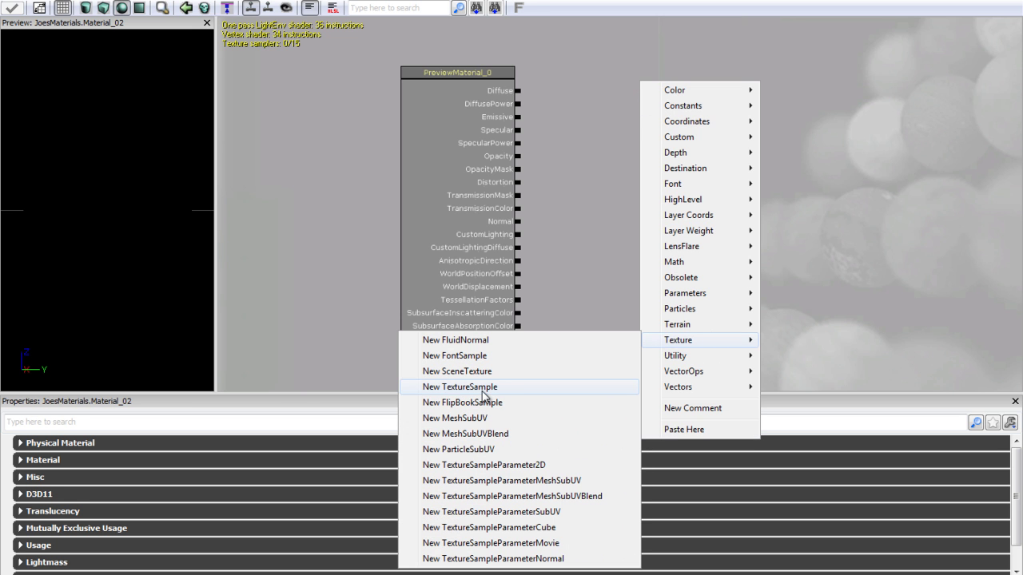
{"action": "left_click", "coordinate": [482, 390]}
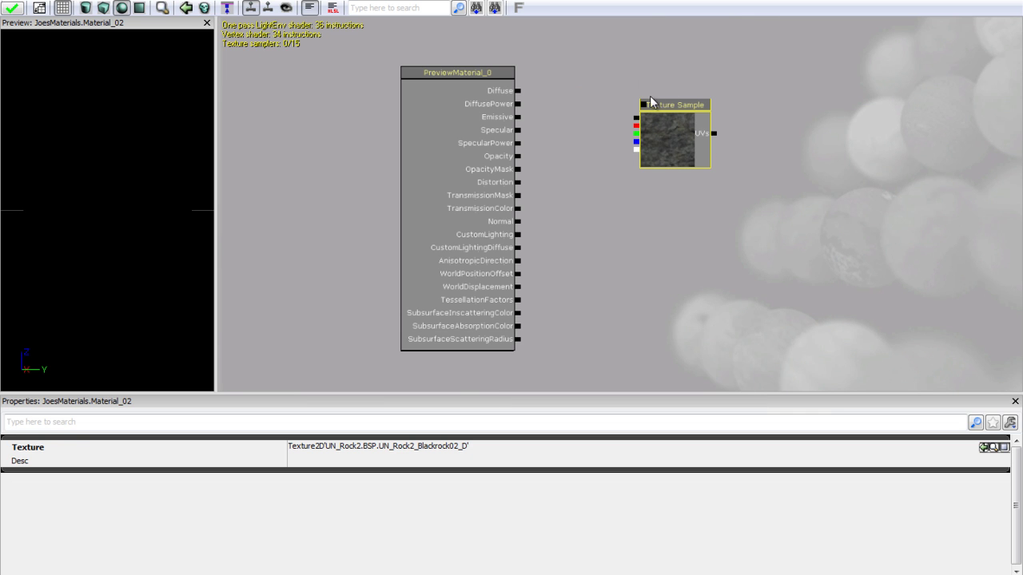
{"action": "left_click_drag", "start_coordinate": [668, 103], "coordinate": [616, 76]}
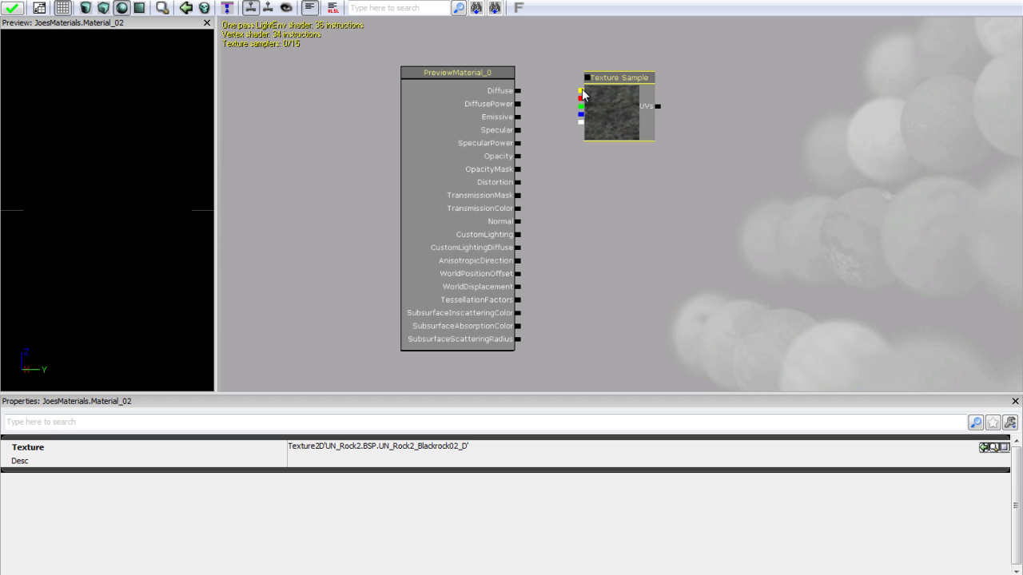
Wire the Texture Sample's RGB output into Diffuse and orbit the preview sphere to check it.
{"action": "left_click_drag", "start_coordinate": [582, 93], "coordinate": [519, 92]}
{"action": "left_click_drag", "start_coordinate": [67, 191], "coordinate": [2, 216]}
{"action": "left_click_drag", "start_coordinate": [155, 180], "coordinate": [129, 208]}
{"action": "left_click_drag", "start_coordinate": [177, 184], "coordinate": [1, 246]}
{"action": "left_click_drag", "start_coordinate": [0, 259], "coordinate": [198, 90]}
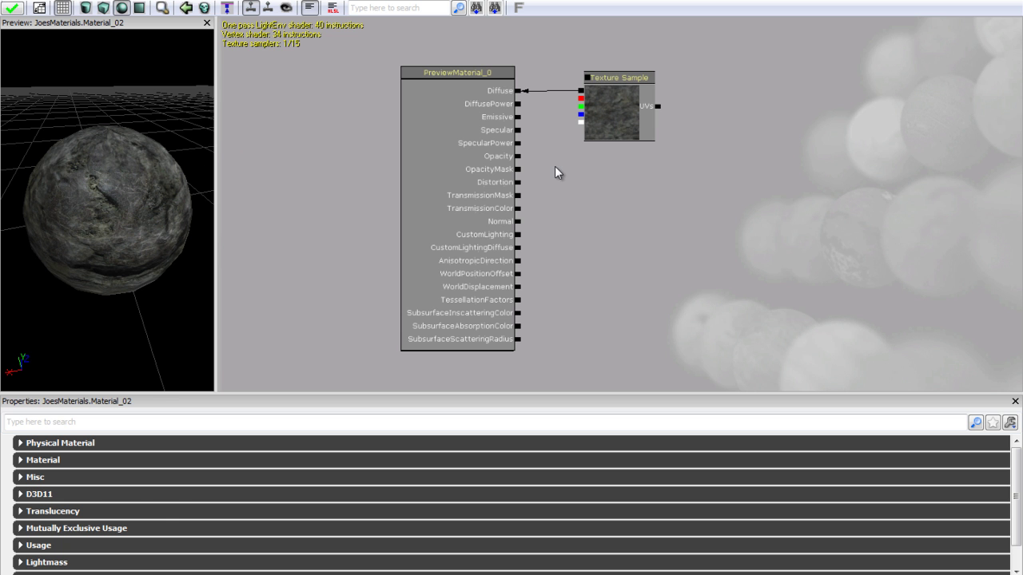
Bring up and enlarge the Content Browser, then select the UN_Rock2_Blackrock02_N normal map.
{"action": "key", "text": "super+Down"}
{"action": "key", "text": "super+Right"}
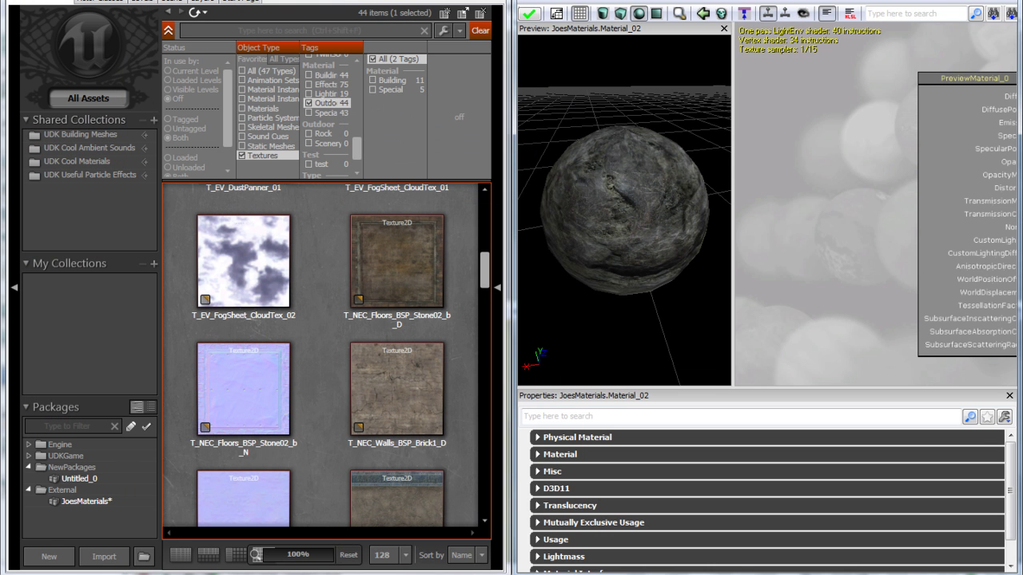
{"action": "key", "text": "super+Right"}
{"action": "key", "text": "super+Down"}
{"action": "key", "text": "super+Up"}
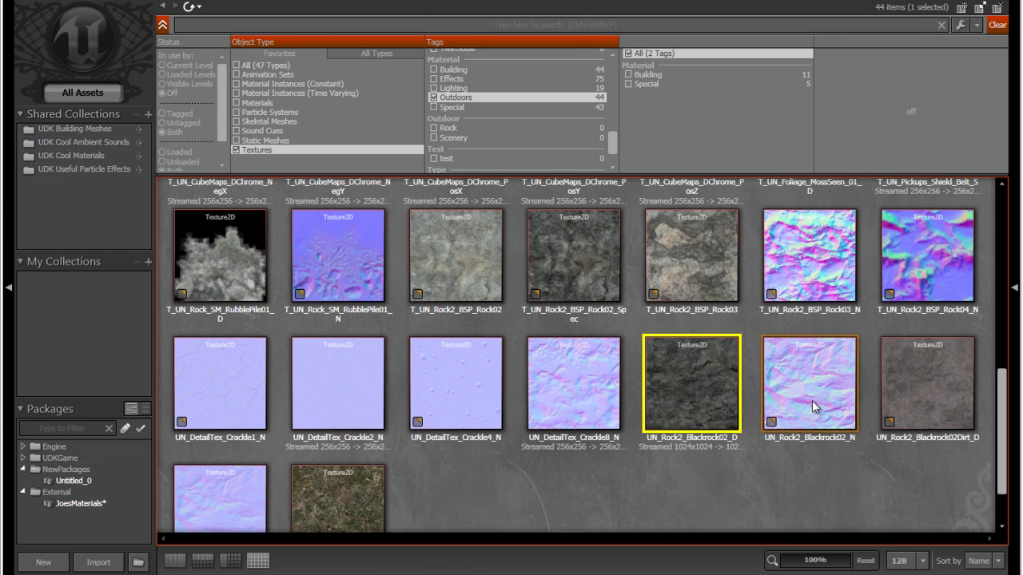
{"action": "mouse_move", "coordinate": [812, 400]}
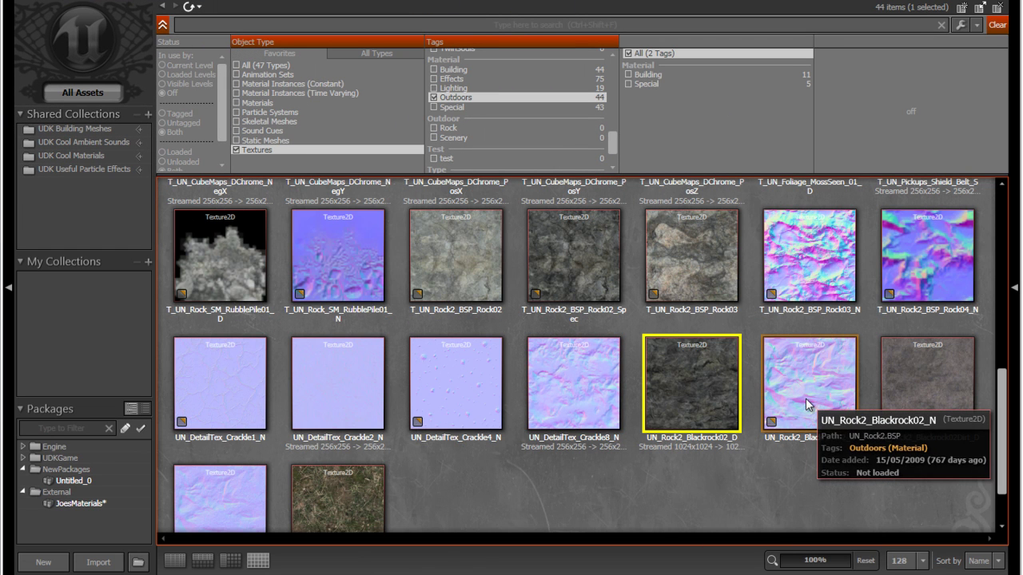
{"action": "left_click", "coordinate": [805, 398]}
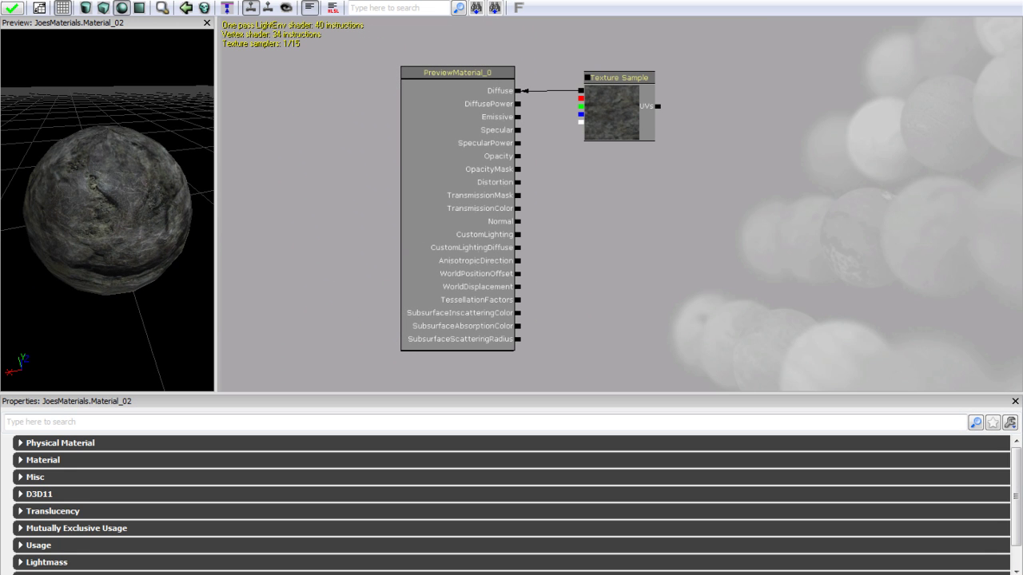
Add a UN_Rock2_Blackrock02_N Texture Sample and place it below the diffuse node.
{"action": "right_click_drag", "start_coordinate": [696, 178], "coordinate": [692, 167]}
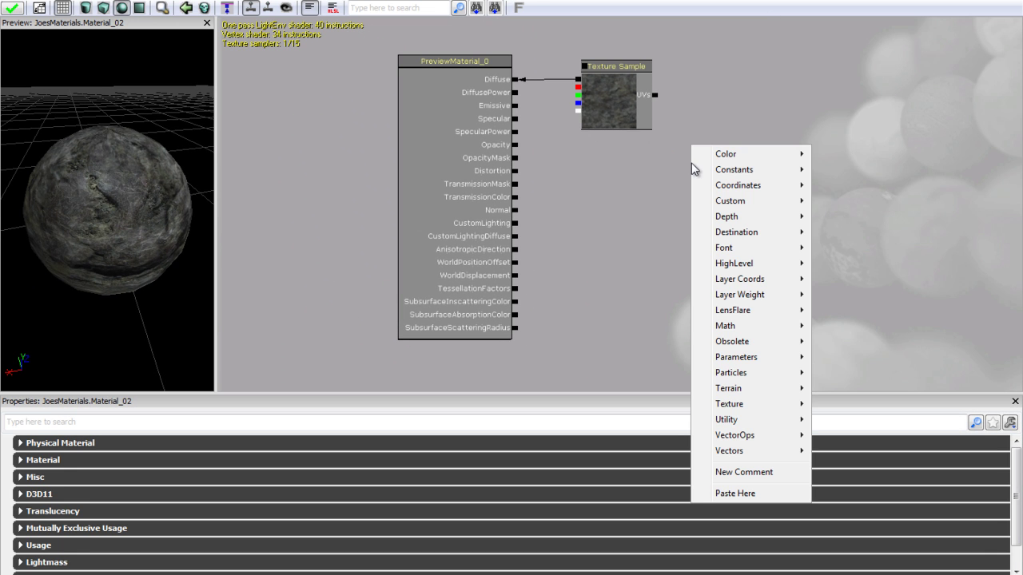
{"action": "mouse_move", "coordinate": [739, 404]}
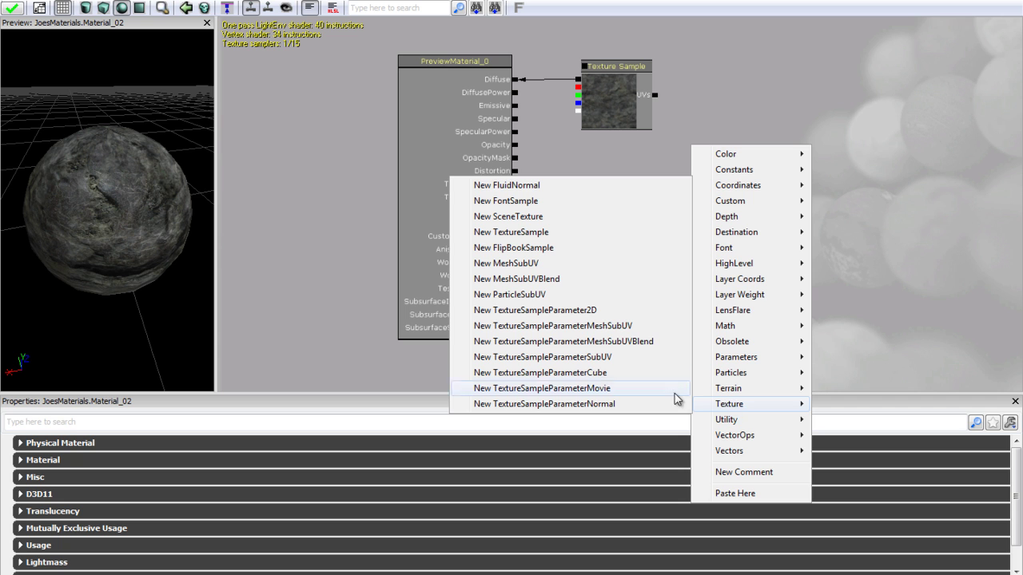
{"action": "left_click", "coordinate": [541, 232]}
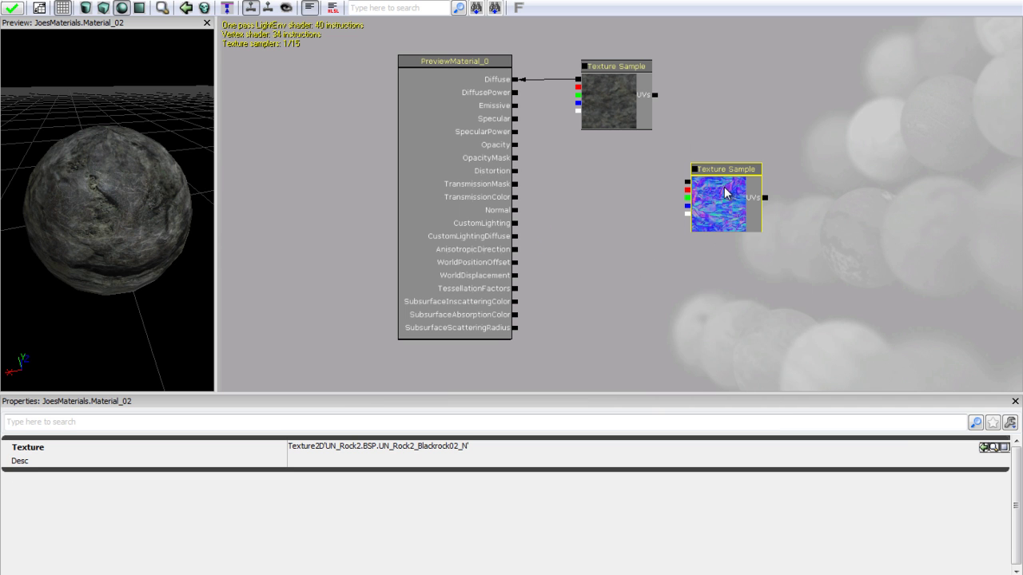
{"action": "left_click_drag", "start_coordinate": [730, 172], "coordinate": [631, 197]}
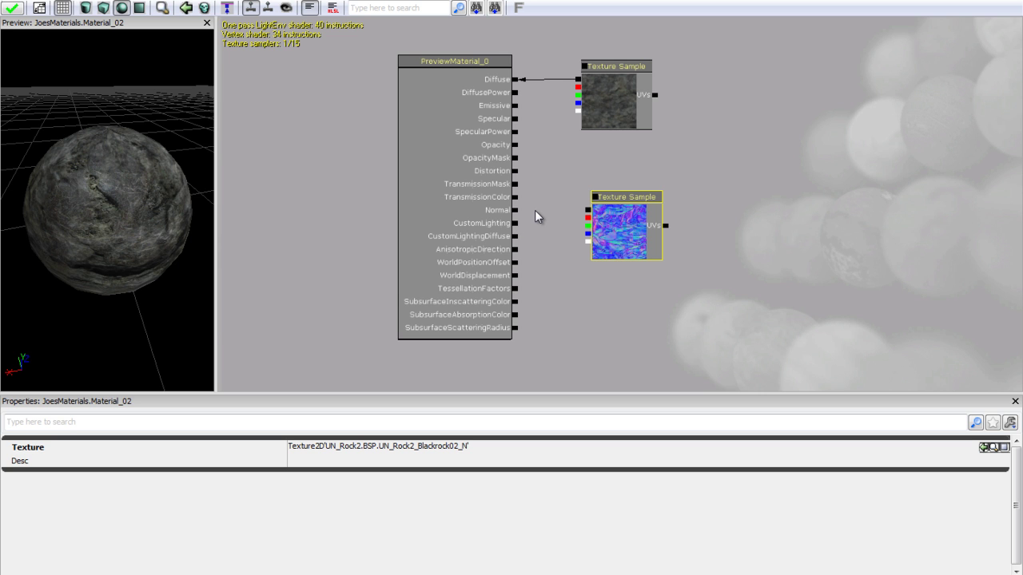
{"action": "left_click", "coordinate": [589, 209]}
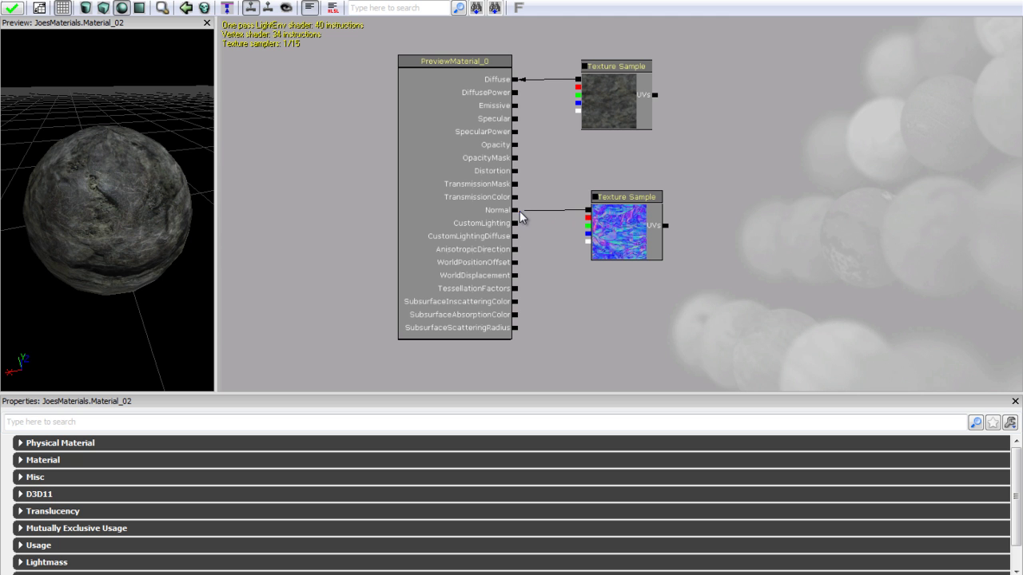
Connect the normal-map sample to the Normal input and orbit the preview to inspect the relief.
{"action": "left_click_drag", "start_coordinate": [516, 211], "coordinate": [516, 211]}
{"action": "left_click_drag", "start_coordinate": [100, 245], "coordinate": [162, 260]}
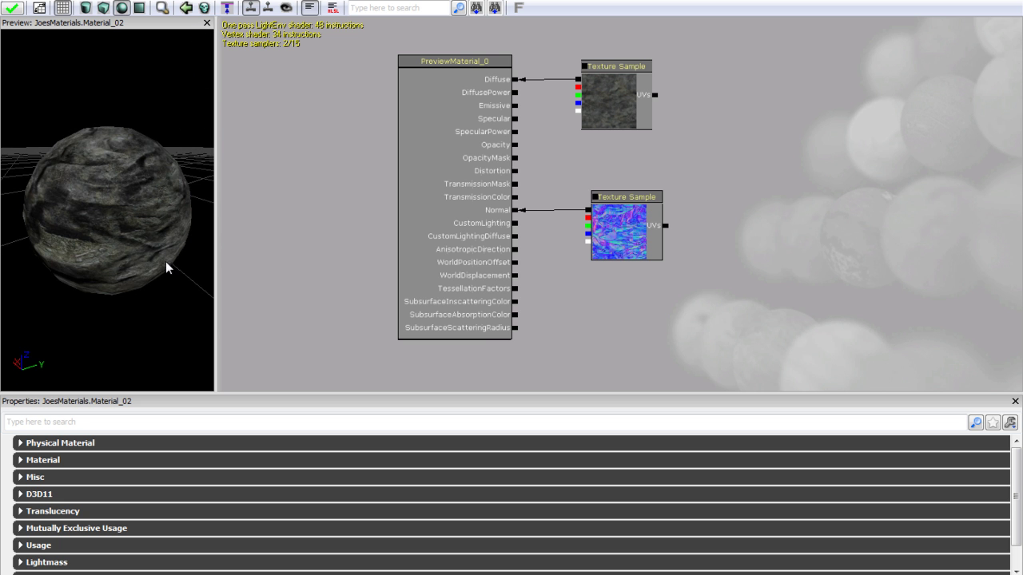
{"action": "left_click_drag", "start_coordinate": [157, 186], "coordinate": [207, 106]}
{"action": "left_click_drag", "start_coordinate": [91, 143], "coordinate": [259, 243]}
{"action": "left_click_drag", "start_coordinate": [162, 247], "coordinate": [145, 200]}
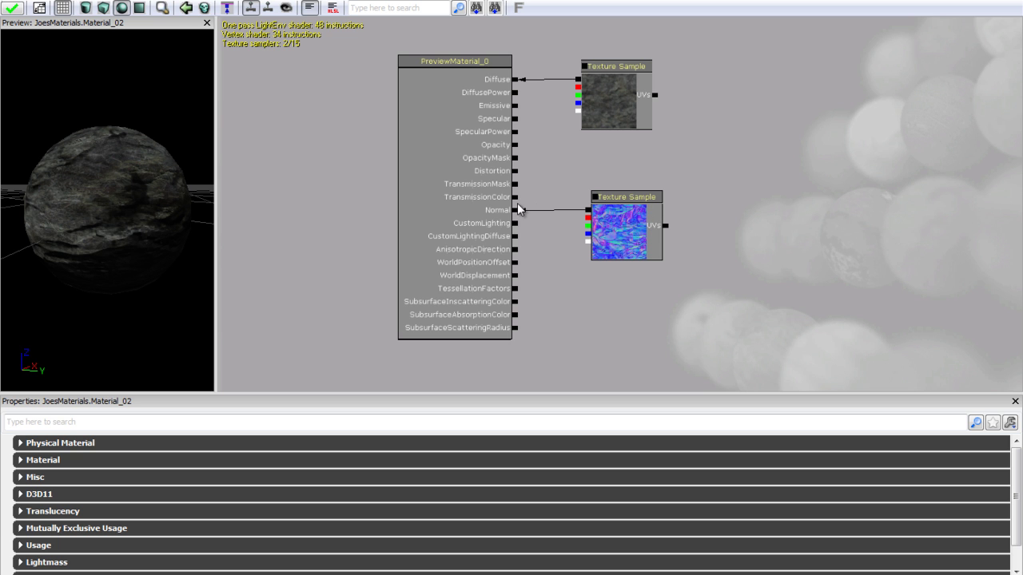
{"action": "left_click_drag", "start_coordinate": [132, 234], "coordinate": [215, 302]}
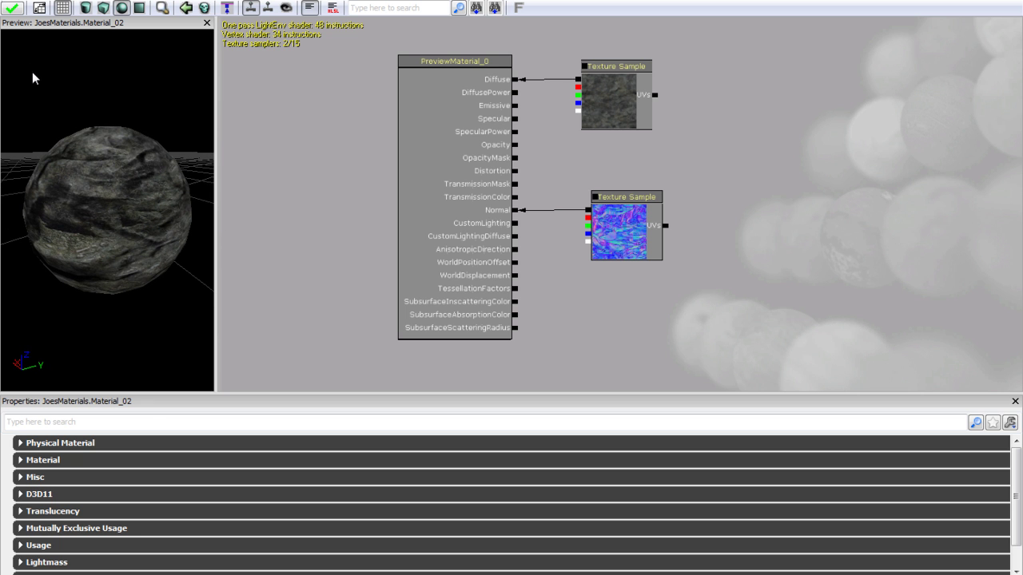
Apply the Material_02 changes and clear the Content Browser filters to show JoesMaterials.
{"action": "left_click", "coordinate": [14, 14]}
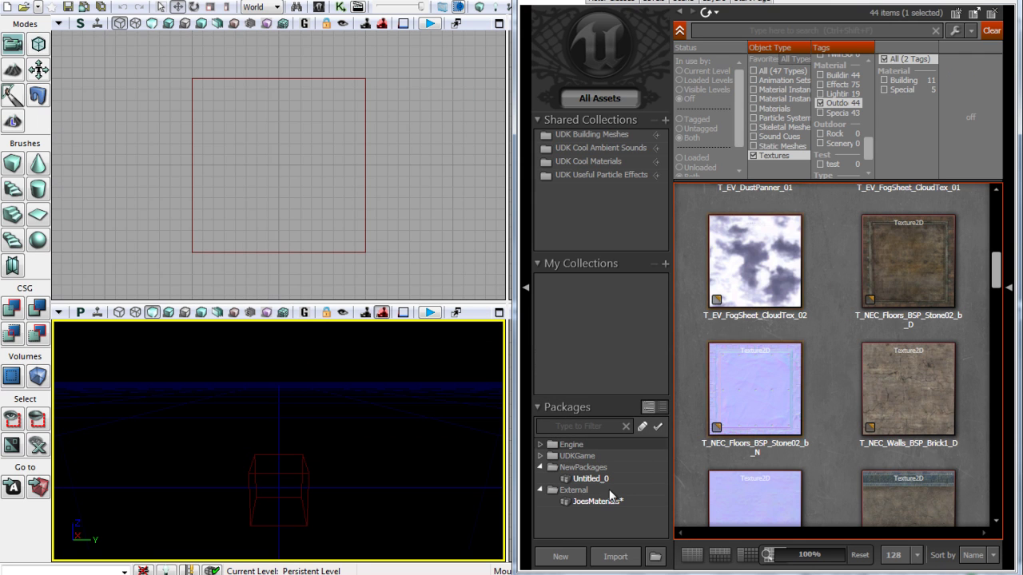
{"action": "left_click", "coordinate": [613, 500]}
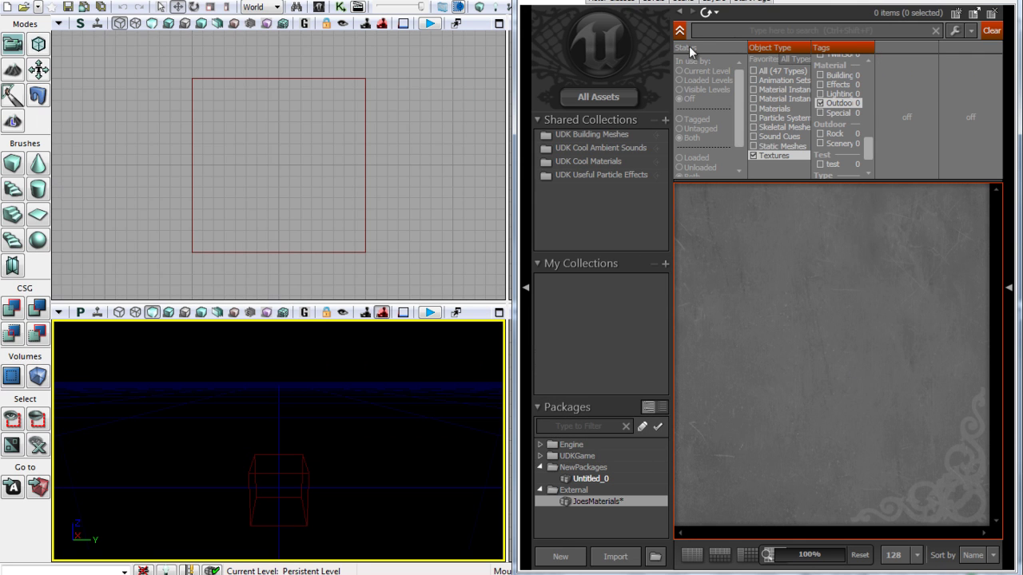
{"action": "left_click", "coordinate": [995, 34]}
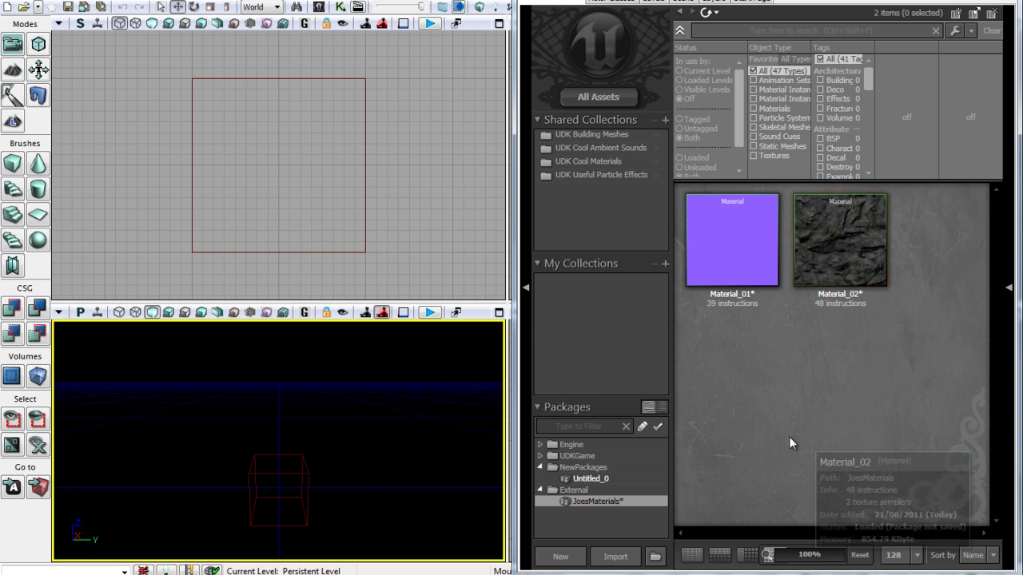
Add the cube brush as solid geometry with CSG Add and view it from above.
{"action": "left_click", "coordinate": [13, 309]}
{"action": "left_click", "coordinate": [388, 433]}
{"action": "scroll", "coordinate": [339, 485], "scroll_direction": "up", "scroll_amount": 3}
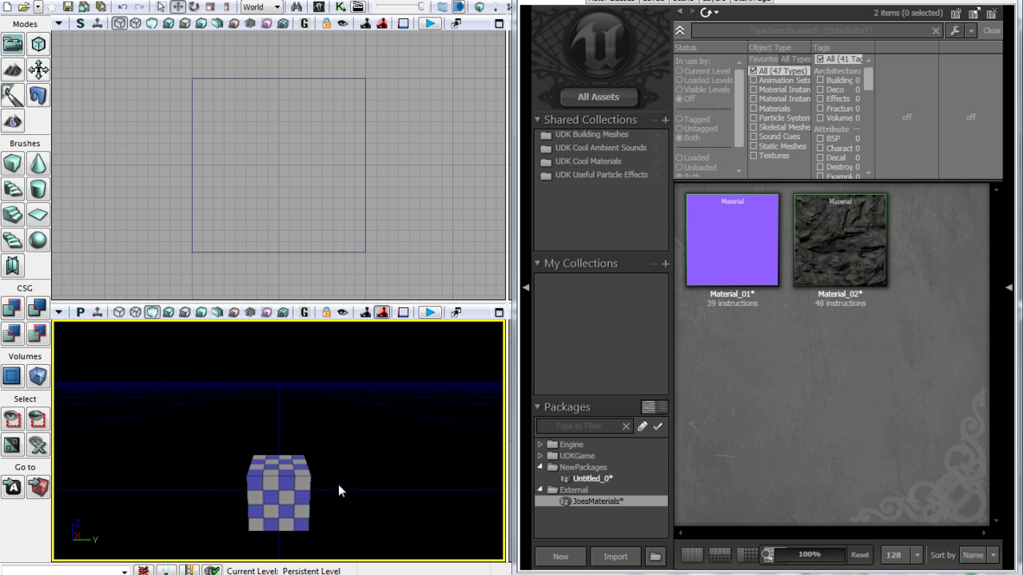
{"action": "left_click_drag", "start_coordinate": [363, 489], "coordinate": [240, 551]}
Drag Material_02 onto the cube's right, top and remaining checkered faces.
{"action": "left_click_drag", "start_coordinate": [842, 249], "coordinate": [349, 484]}
{"action": "left_click_drag", "start_coordinate": [840, 246], "coordinate": [333, 422]}
{"action": "left_click_drag", "start_coordinate": [833, 244], "coordinate": [310, 466]}
{"action": "scroll", "coordinate": [411, 405], "scroll_direction": "up", "scroll_amount": 5}
{"action": "scroll", "coordinate": [411, 399], "scroll_direction": "up", "scroll_amount": 10}
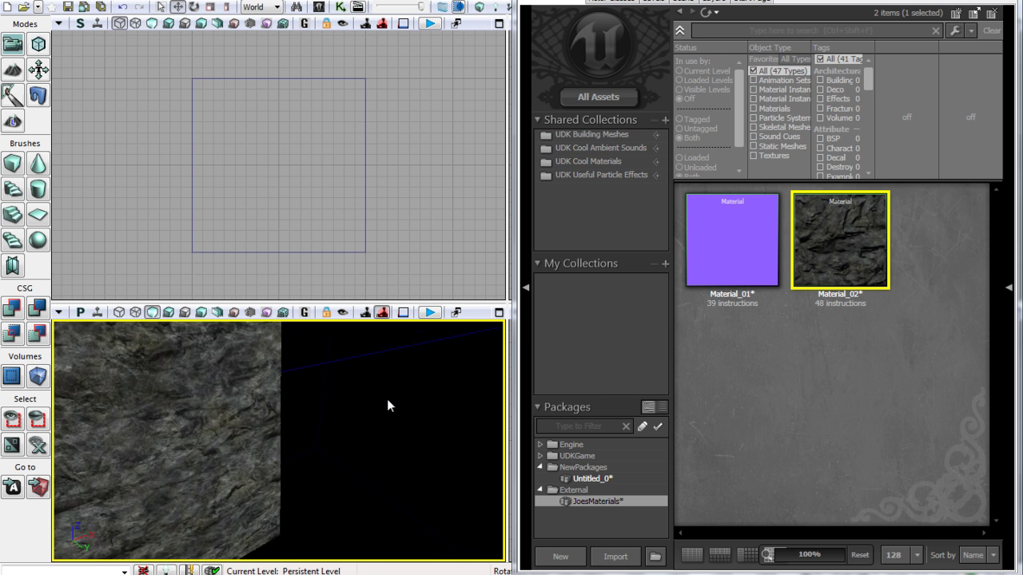